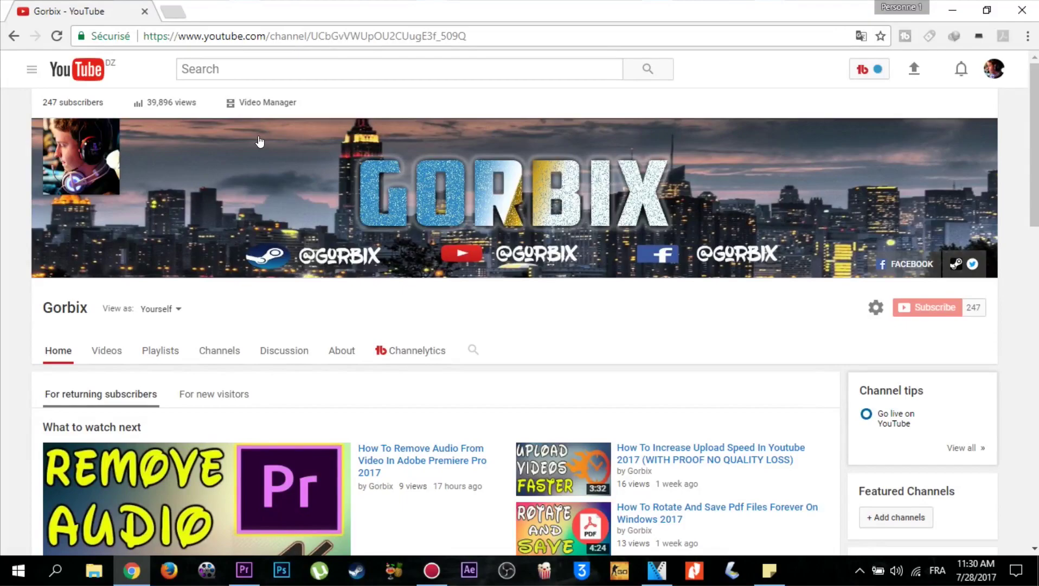
Switch from the YouTube channel page in Chrome to the Premiere Pro project.
{"action": "mouse_move", "coordinate": [259, 136]}
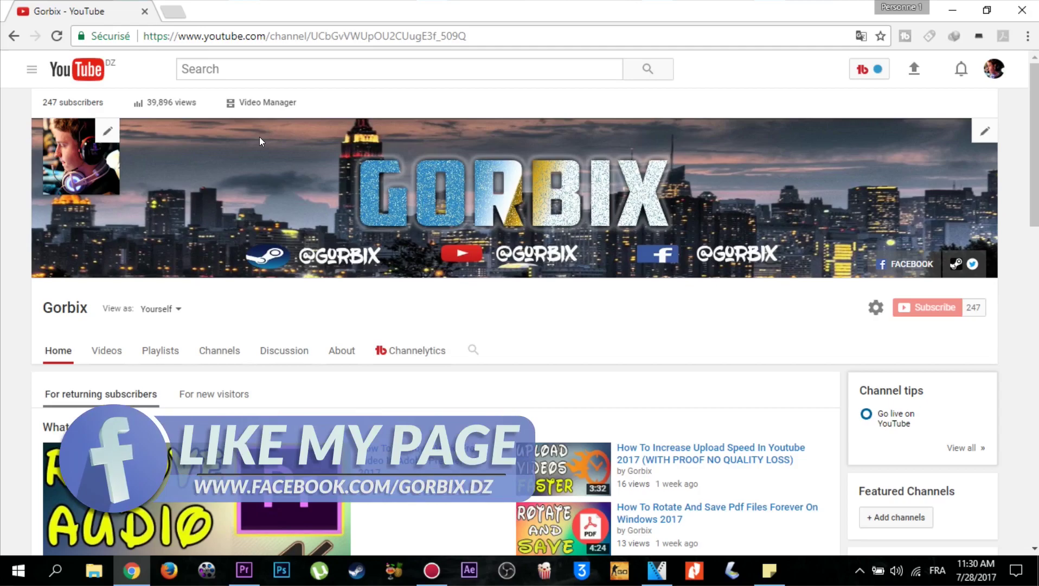
{"action": "left_click", "coordinate": [244, 569]}
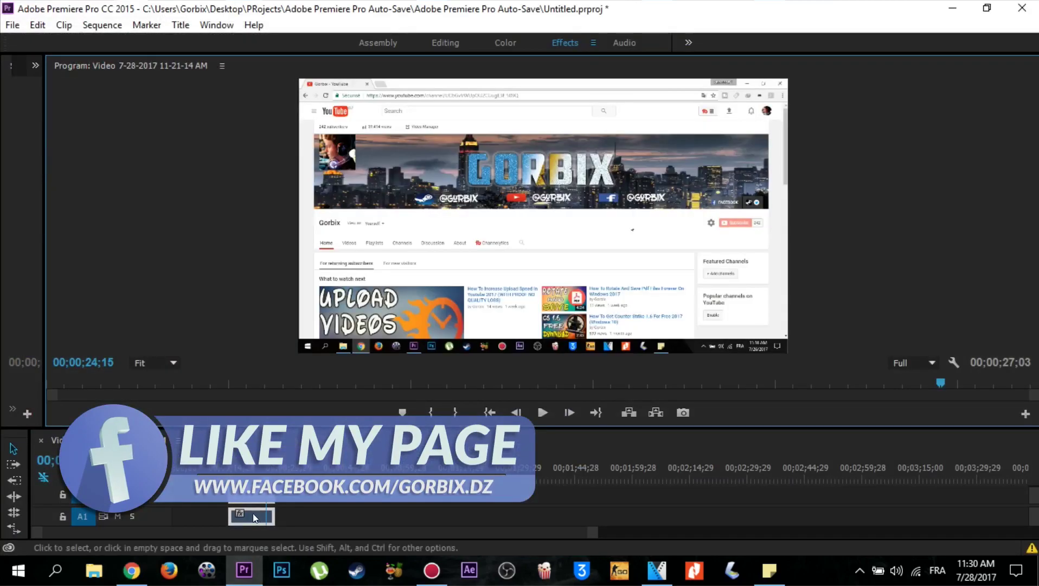
Play the sequence from about 13;23, dismiss the sync warning, and stop at 22;17.
{"action": "left_click", "coordinate": [225, 470]}
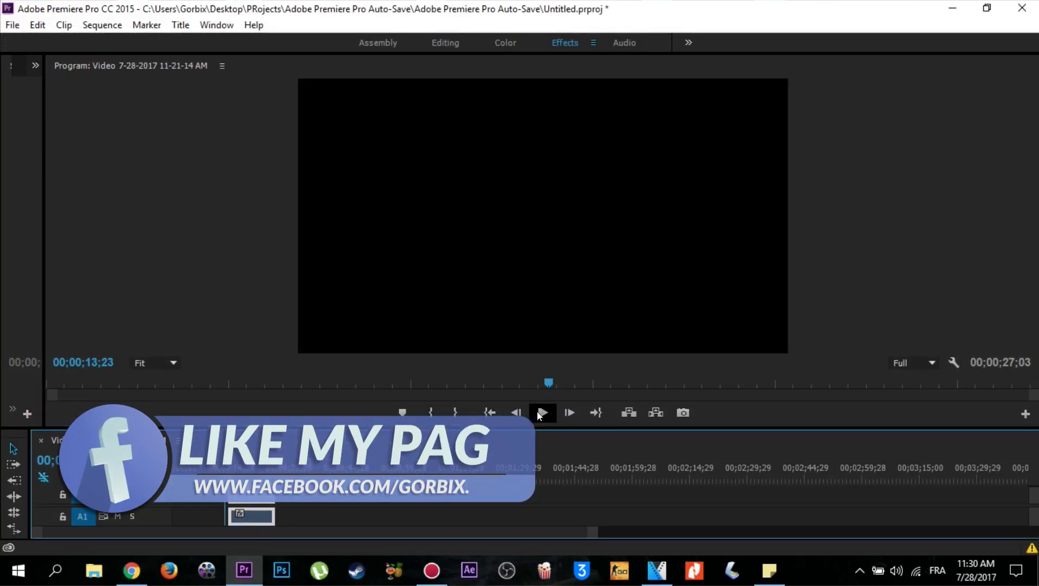
{"action": "left_click", "coordinate": [542, 412]}
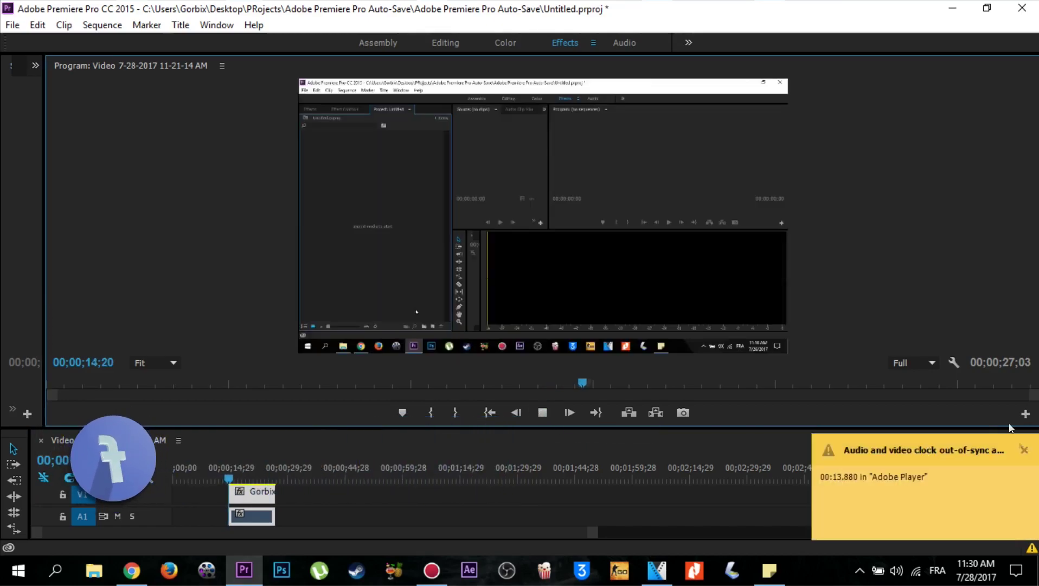
{"action": "left_click", "coordinate": [1024, 450]}
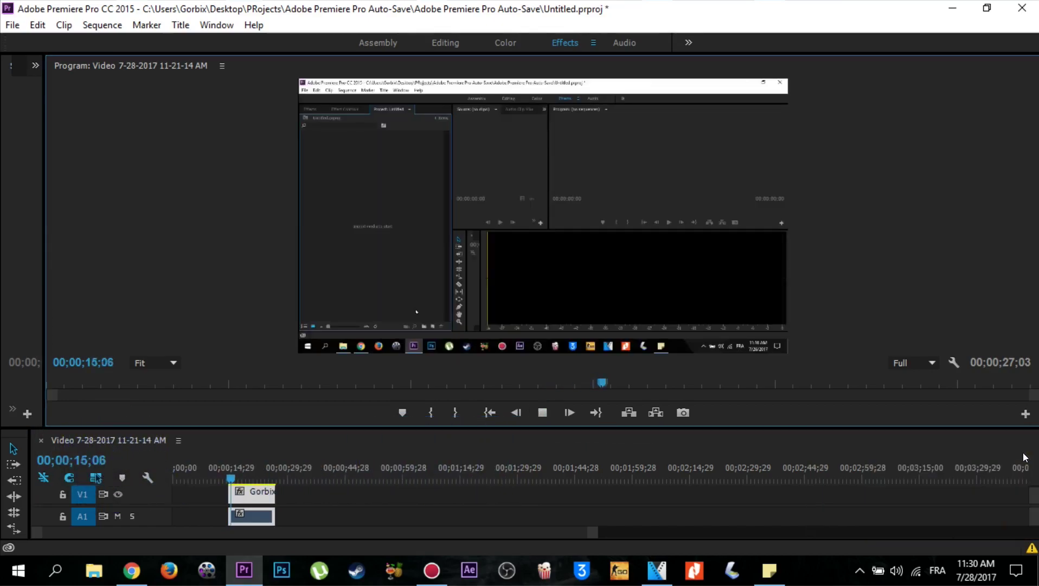
{"action": "left_click", "coordinate": [252, 498]}
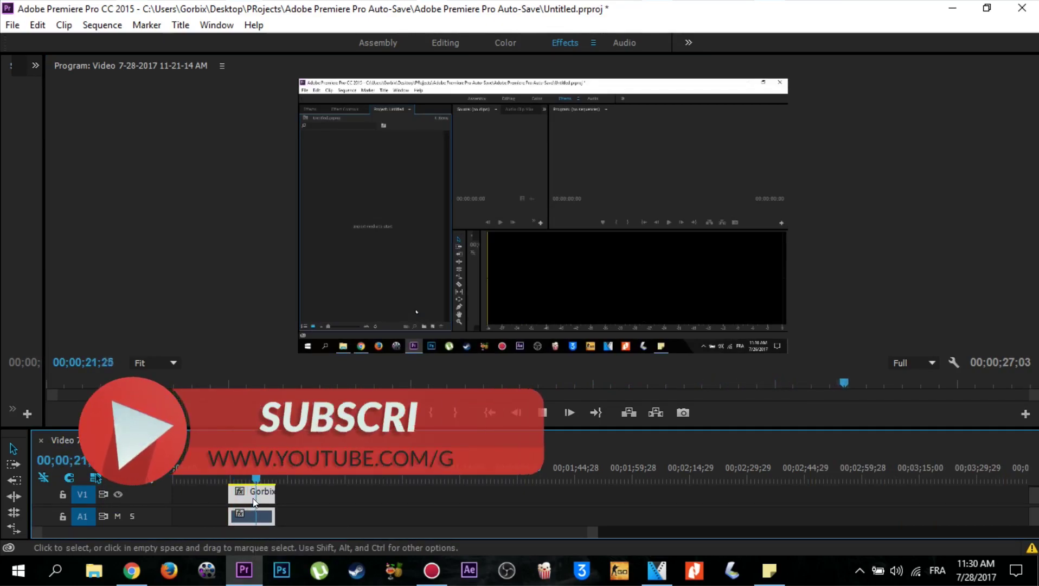
{"action": "left_click", "coordinate": [543, 412]}
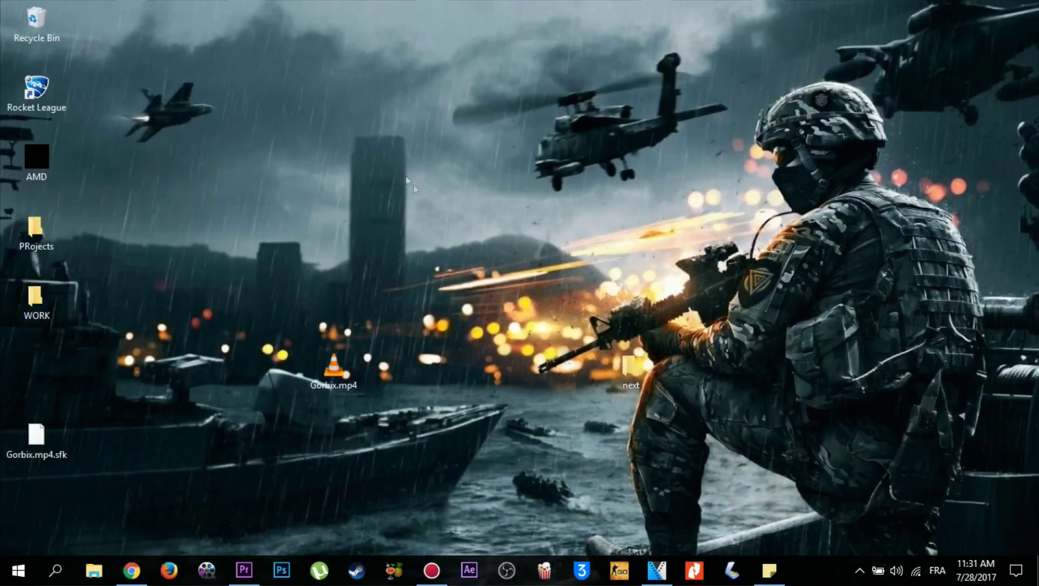
Refresh the desktop and launch Vegas Pro.
{"action": "right_click", "coordinate": [407, 177]}
{"action": "left_click", "coordinate": [434, 236]}
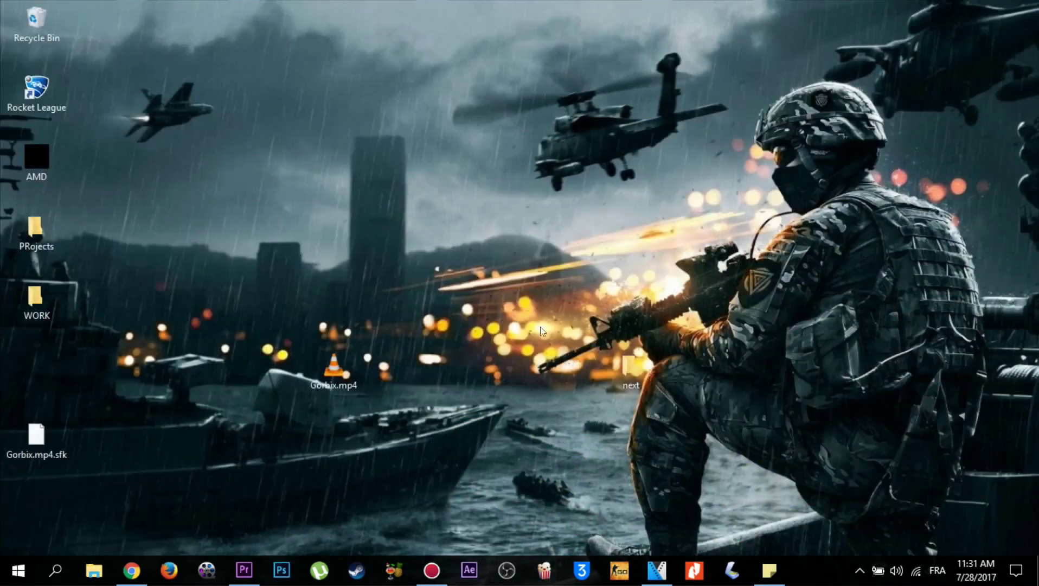
{"action": "left_click", "coordinate": [654, 564]}
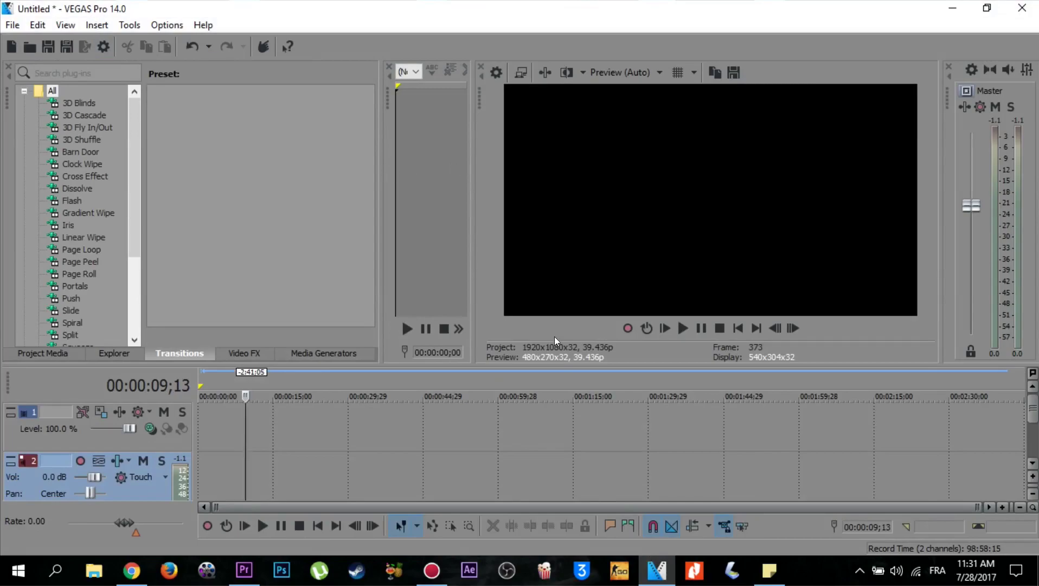
Drop Gorbix.mp4 from the desktop onto the Vegas timeline as video and audio events.
{"action": "key", "text": "super+d"}
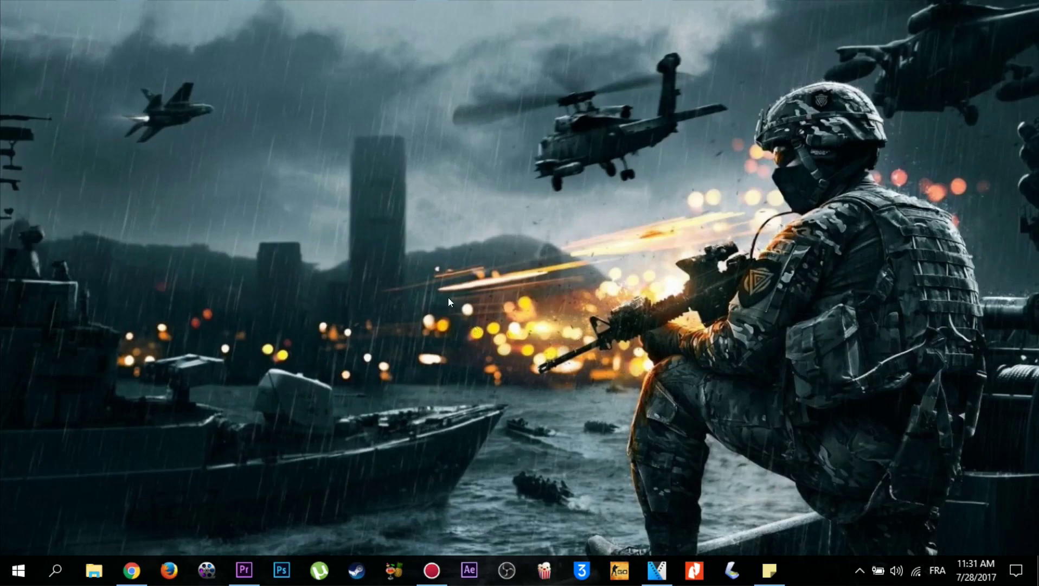
{"action": "left_click_drag", "start_coordinate": [334, 371], "coordinate": [659, 573]}
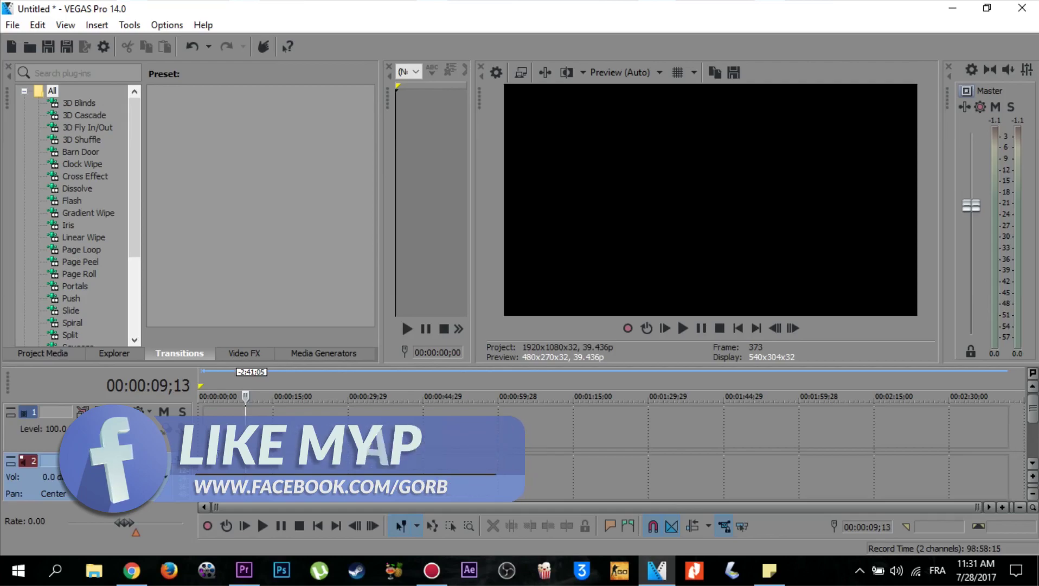
{"action": "left_click_drag", "start_coordinate": [207, 441], "coordinate": [207, 441]}
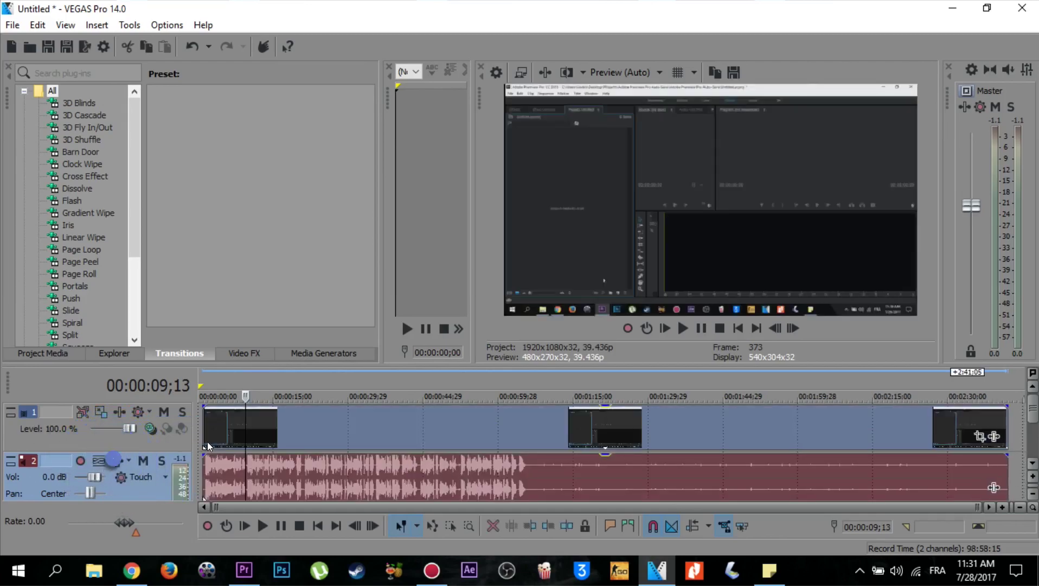
{"action": "left_click", "coordinate": [12, 25]}
Choose the Youtube everyday template for Untitled.mp4 and review its Audio, System and Project settings.
{"action": "left_click", "coordinate": [16, 141]}
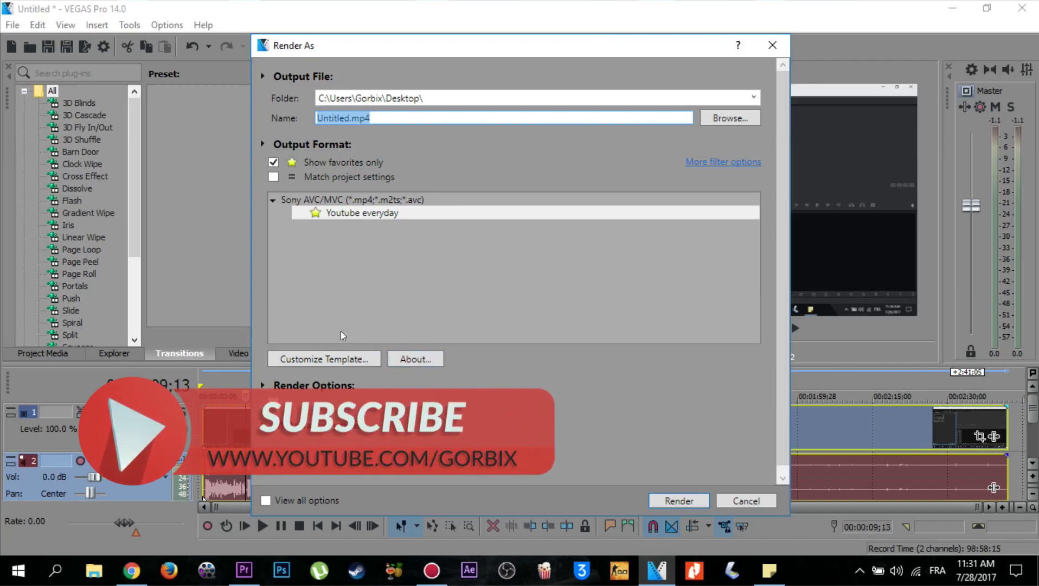
{"action": "left_click", "coordinate": [323, 359]}
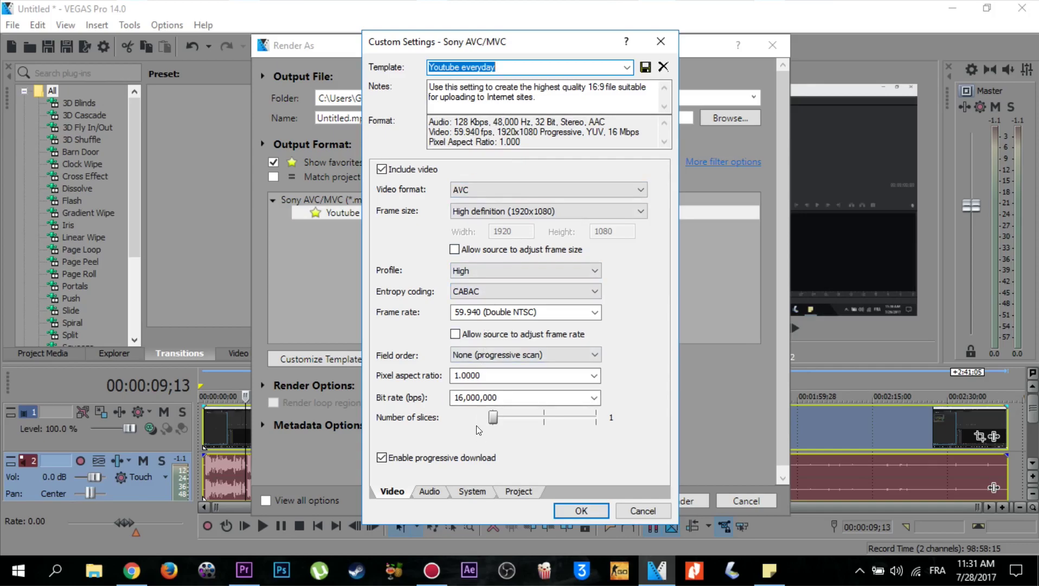
{"action": "left_click", "coordinate": [430, 491]}
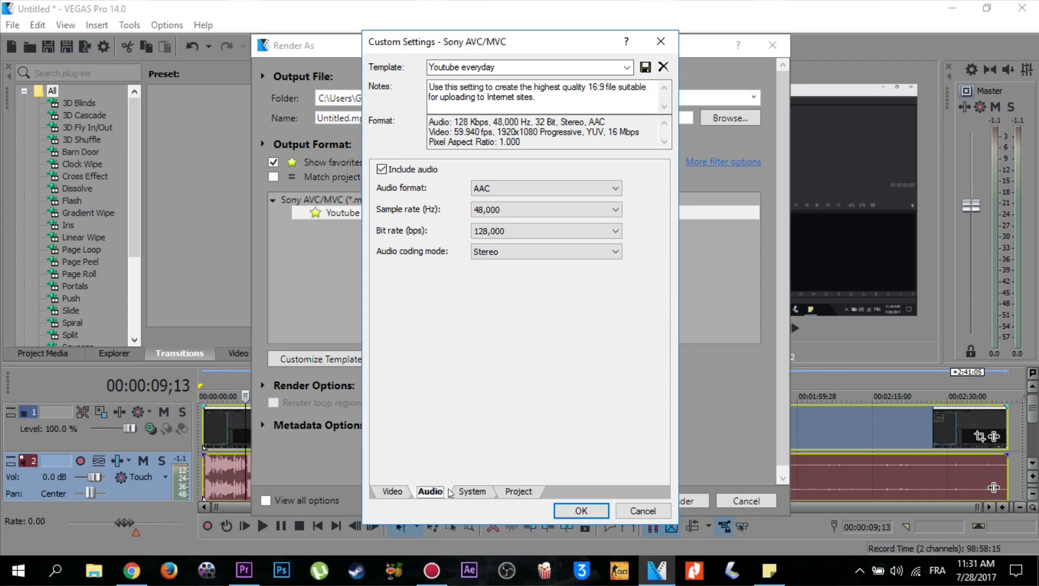
{"action": "left_click", "coordinate": [470, 491]}
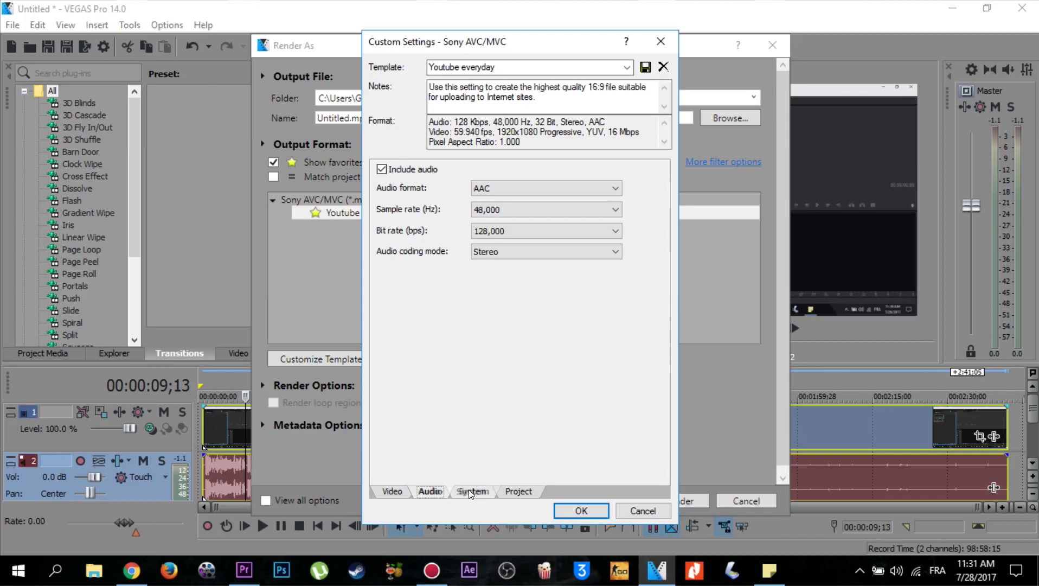
{"action": "left_click", "coordinate": [519, 491]}
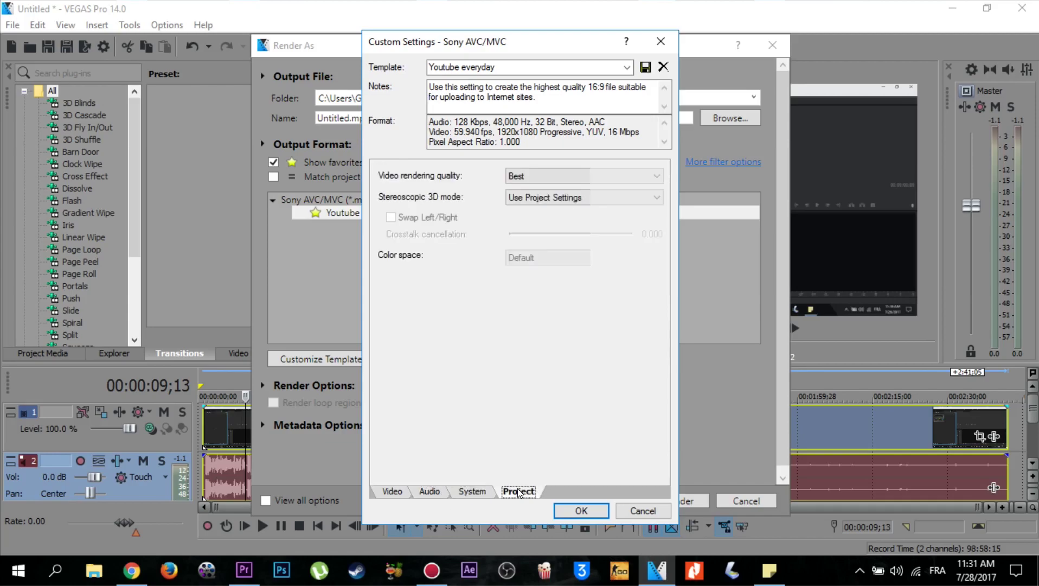
{"action": "left_click", "coordinate": [582, 511]}
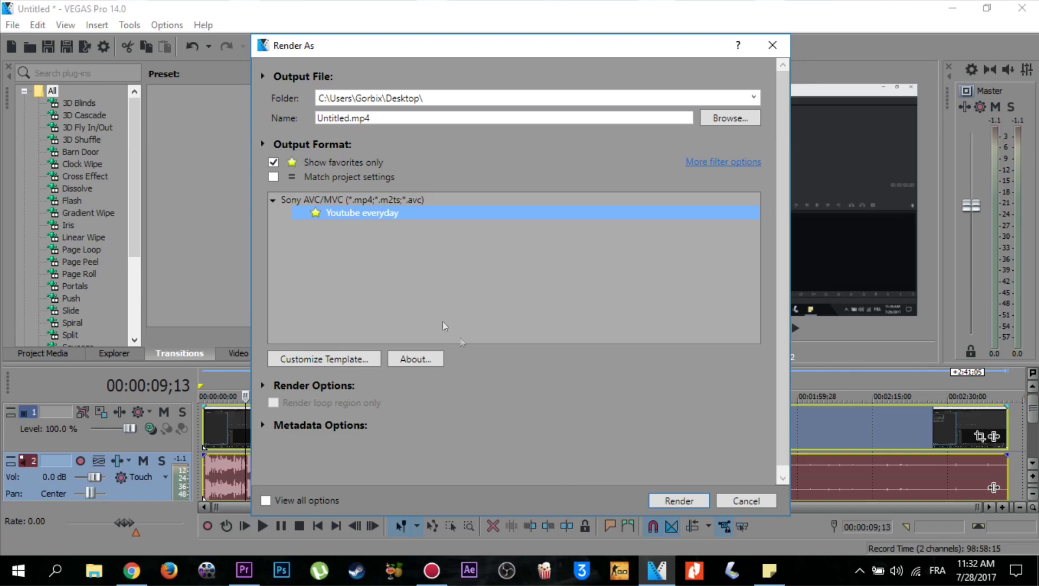
{"action": "left_click", "coordinate": [344, 361]}
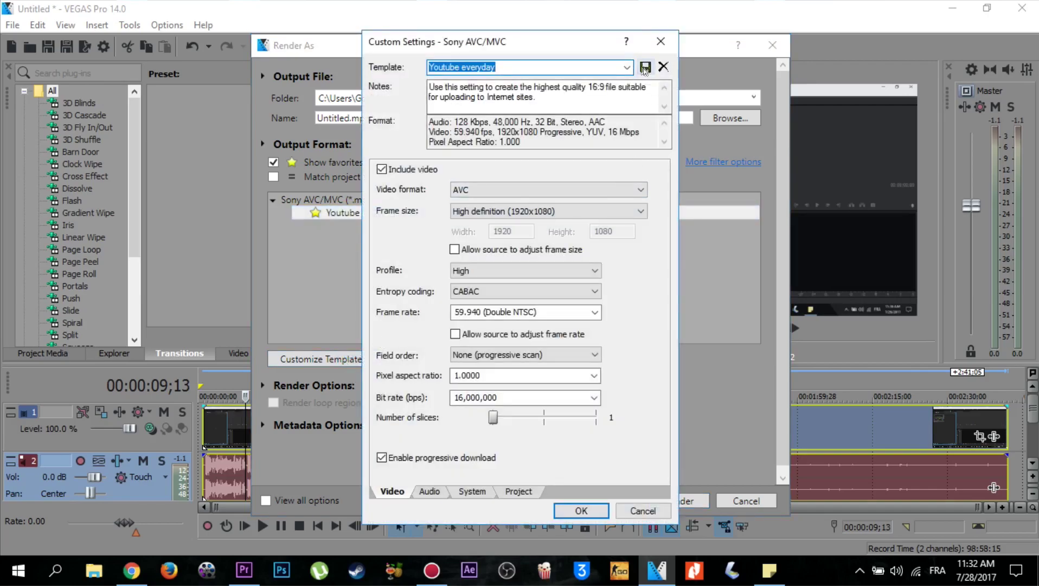
{"action": "left_click", "coordinate": [661, 44]}
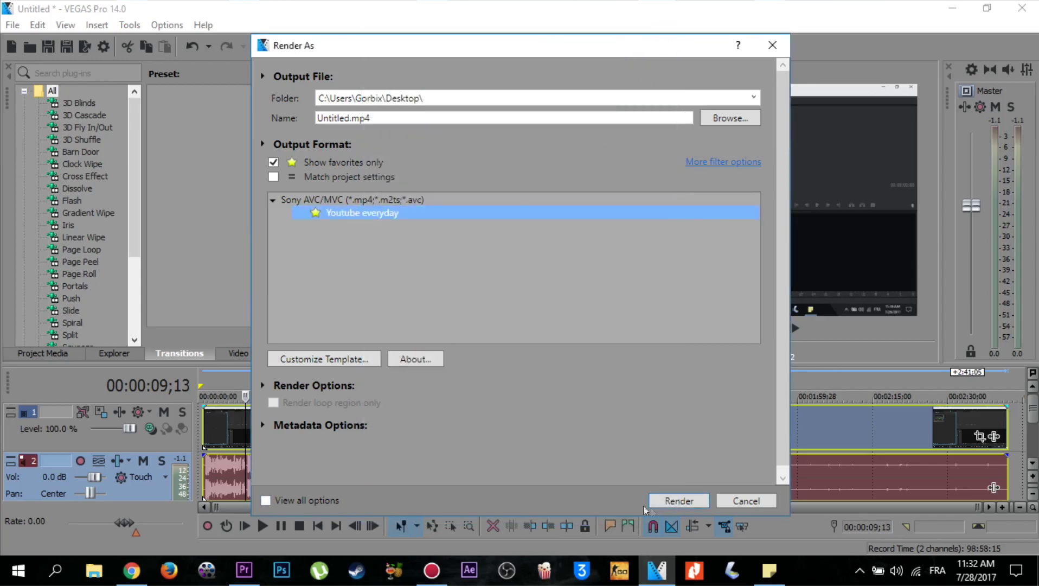
Render the MP4, move the resulting rendered.mp4 up the desktop, and return to Premiere.
{"action": "left_click", "coordinate": [679, 500]}
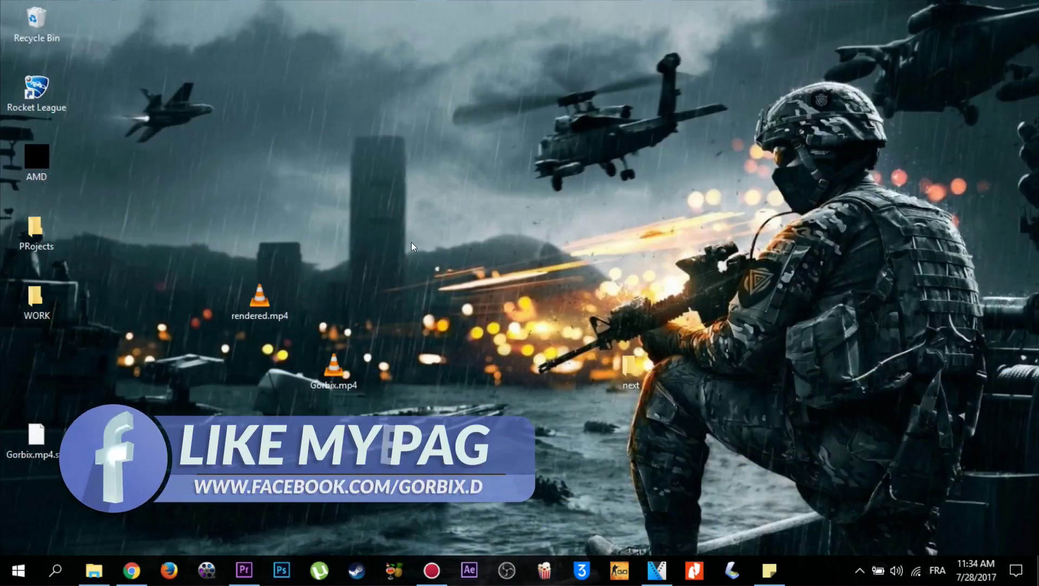
{"action": "left_click_drag", "start_coordinate": [278, 294], "coordinate": [400, 197]}
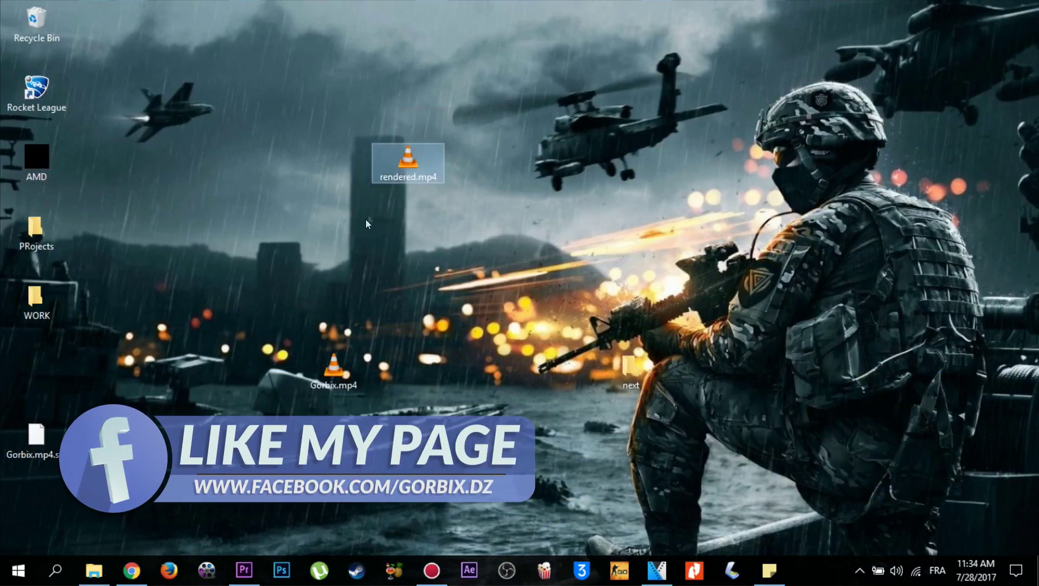
{"action": "left_click", "coordinate": [244, 570]}
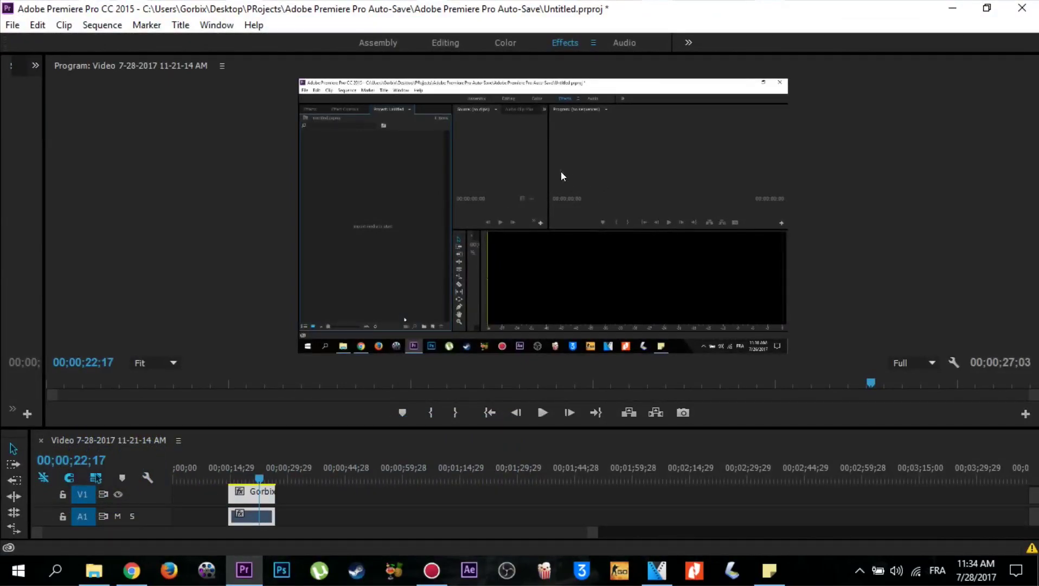
Import rendered.mp4 into the Premiere project.
{"action": "left_click_drag", "start_coordinate": [40, 138], "coordinate": [432, 171]}
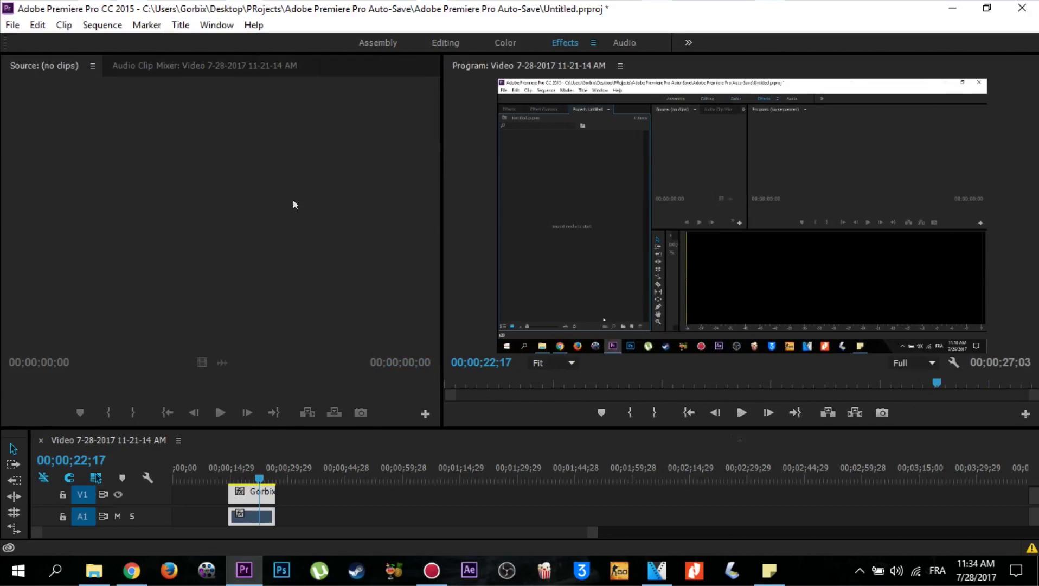
{"action": "left_click", "coordinate": [12, 24]}
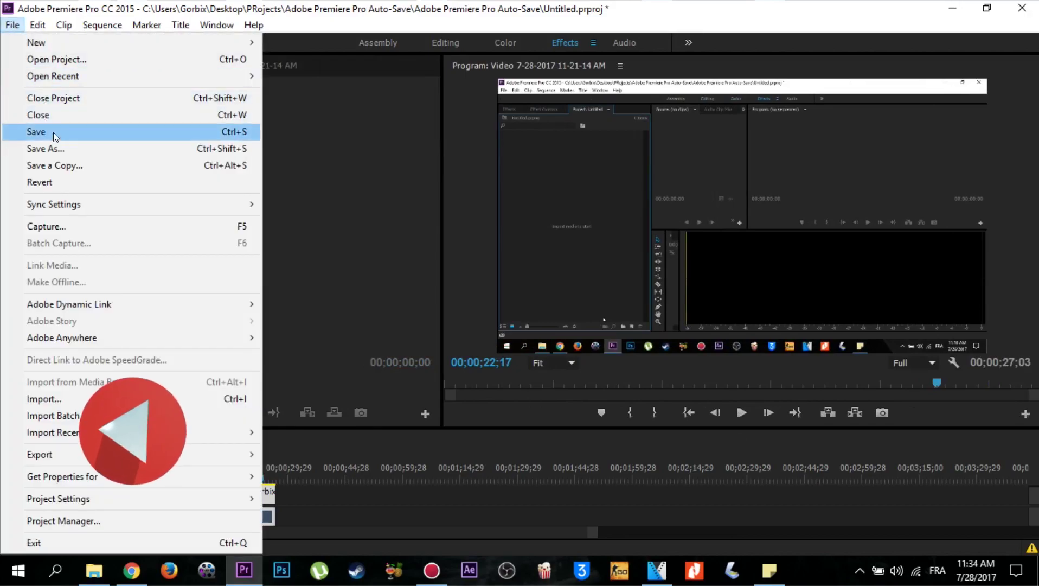
{"action": "left_click", "coordinate": [64, 400]}
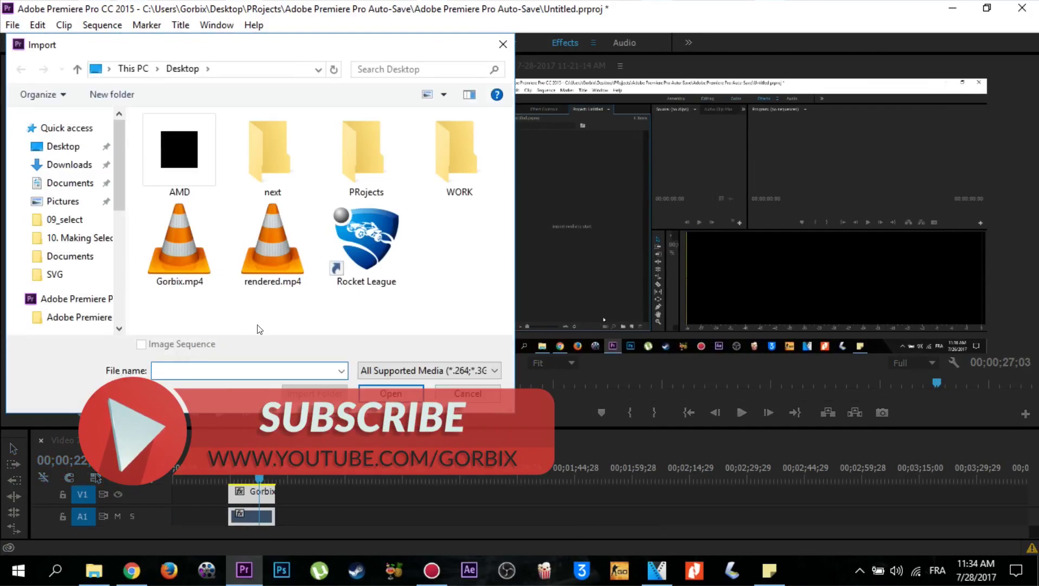
{"action": "left_click", "coordinate": [268, 251]}
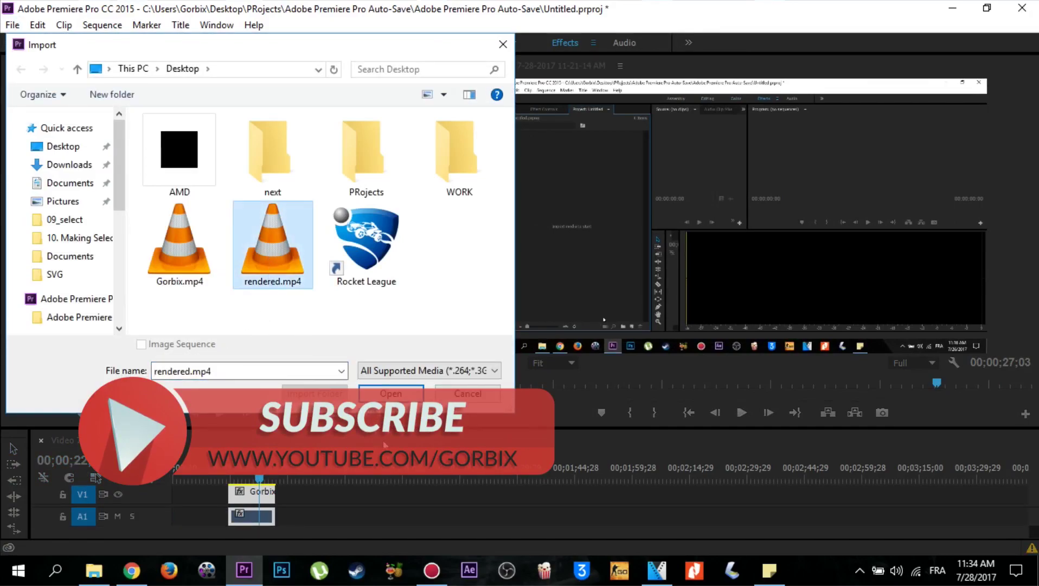
{"action": "left_click", "coordinate": [391, 393]}
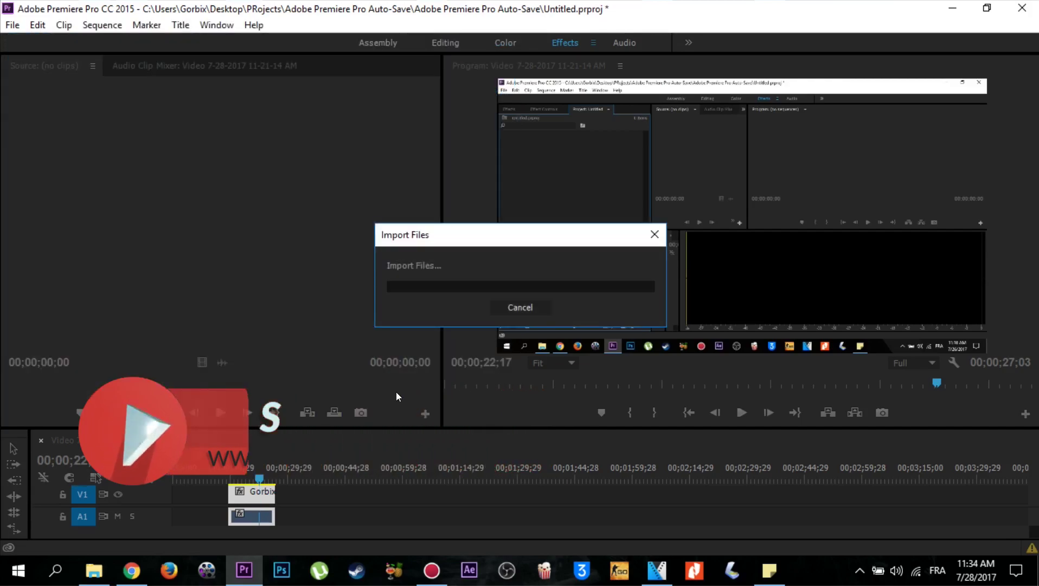
Delete the old Gorbix clip from the sequence timeline.
{"action": "left_click", "coordinate": [247, 499]}
{"action": "key", "text": "Delete"}
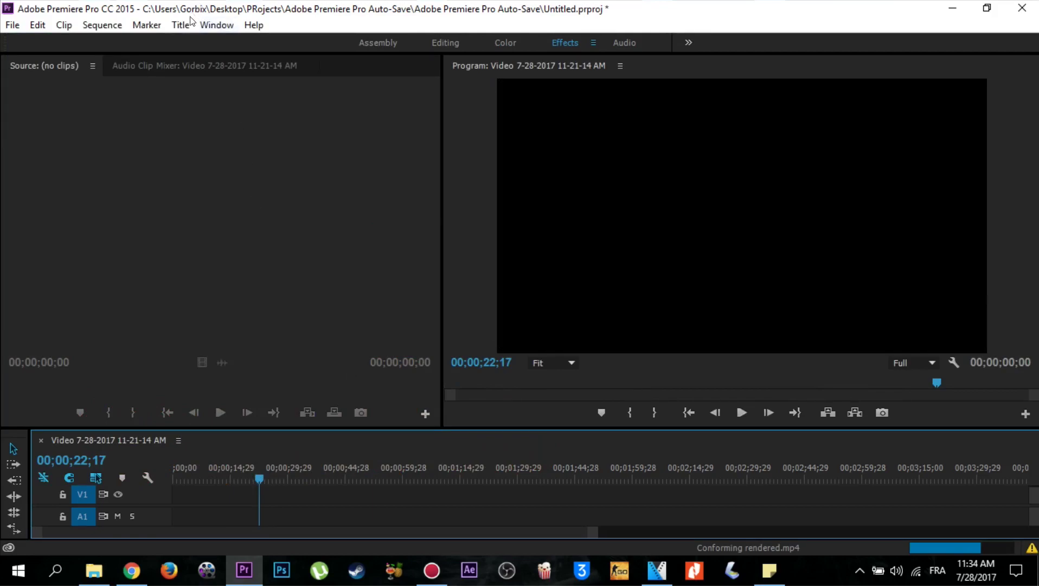
{"action": "left_click", "coordinate": [213, 69]}
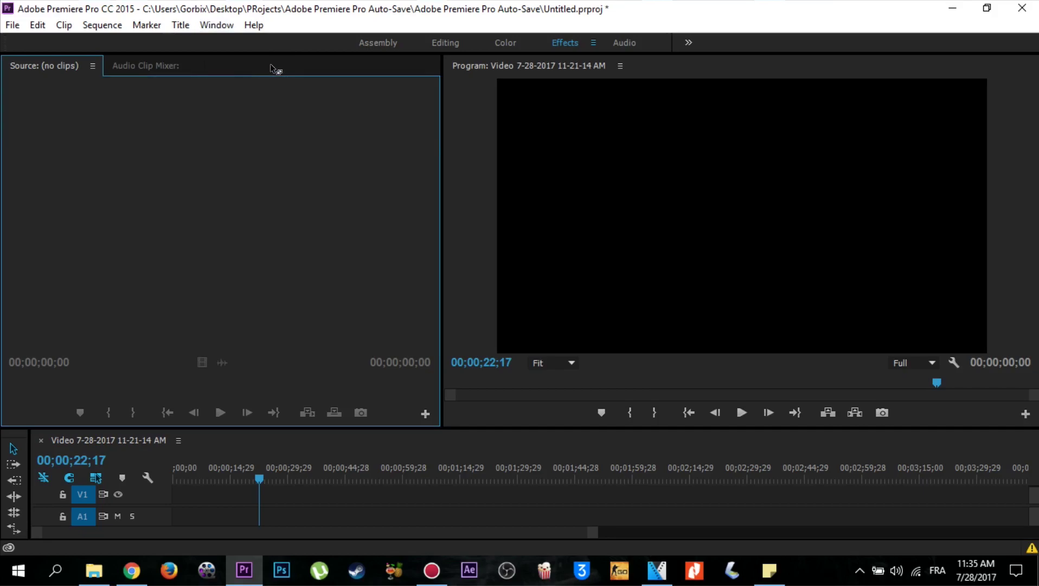
{"action": "left_click", "coordinate": [219, 25]}
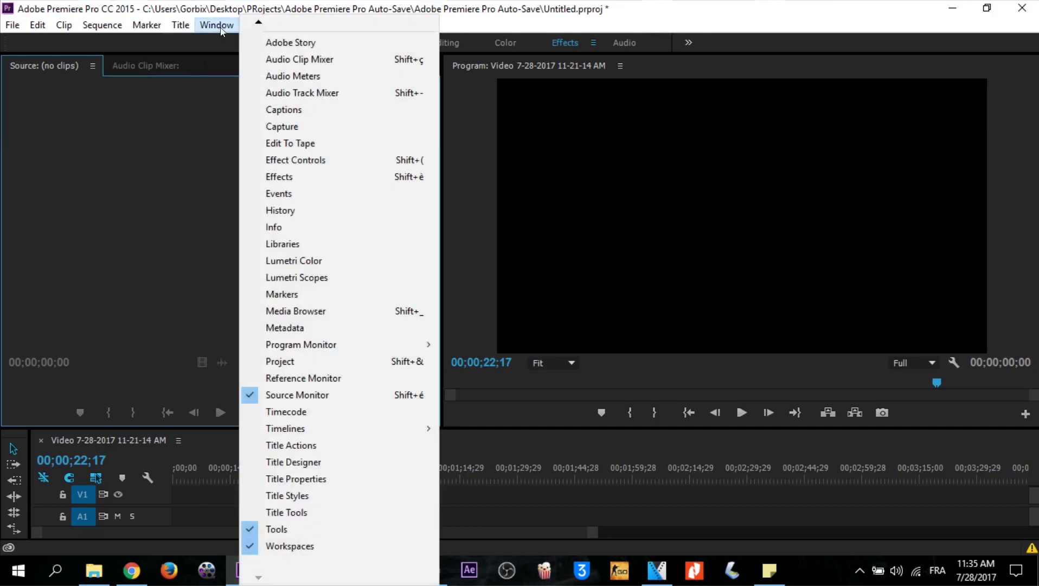
{"action": "left_click", "coordinate": [280, 366]}
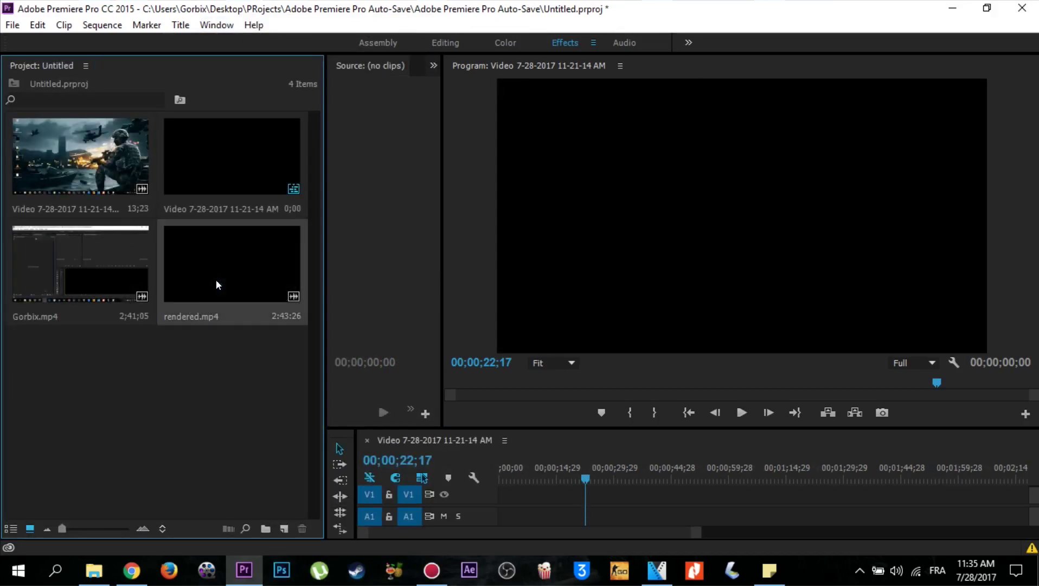
{"action": "left_click", "coordinate": [96, 274]}
{"action": "key", "text": "Delete"}
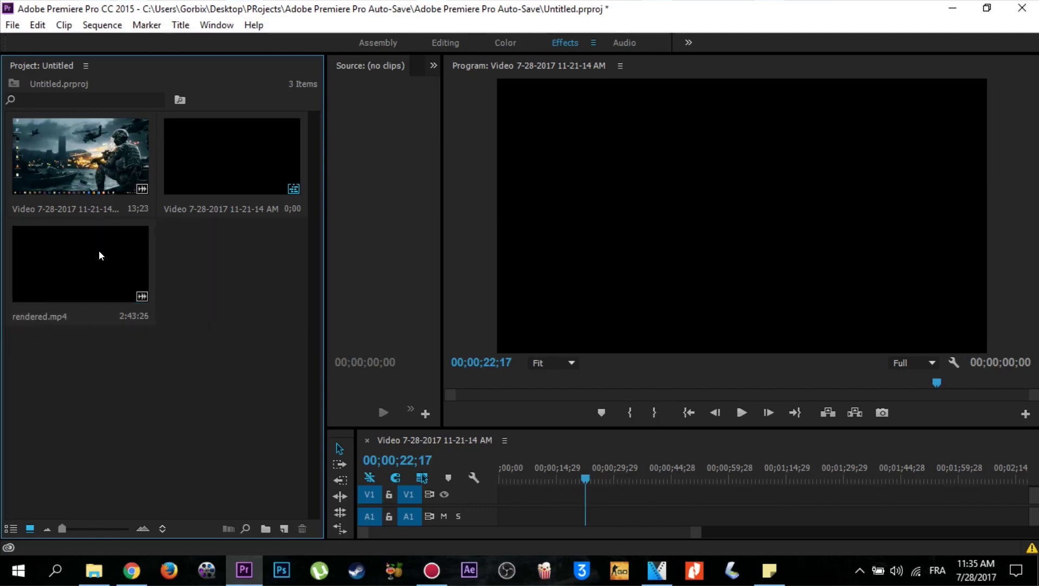
{"action": "left_click", "coordinate": [111, 159]}
{"action": "key", "text": "Delete"}
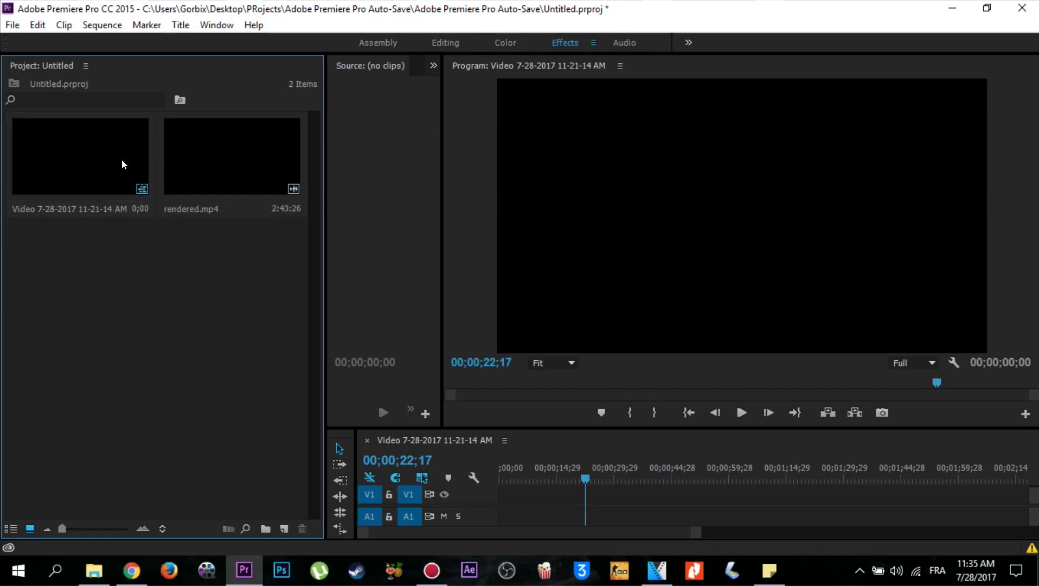
{"action": "left_click", "coordinate": [118, 159]}
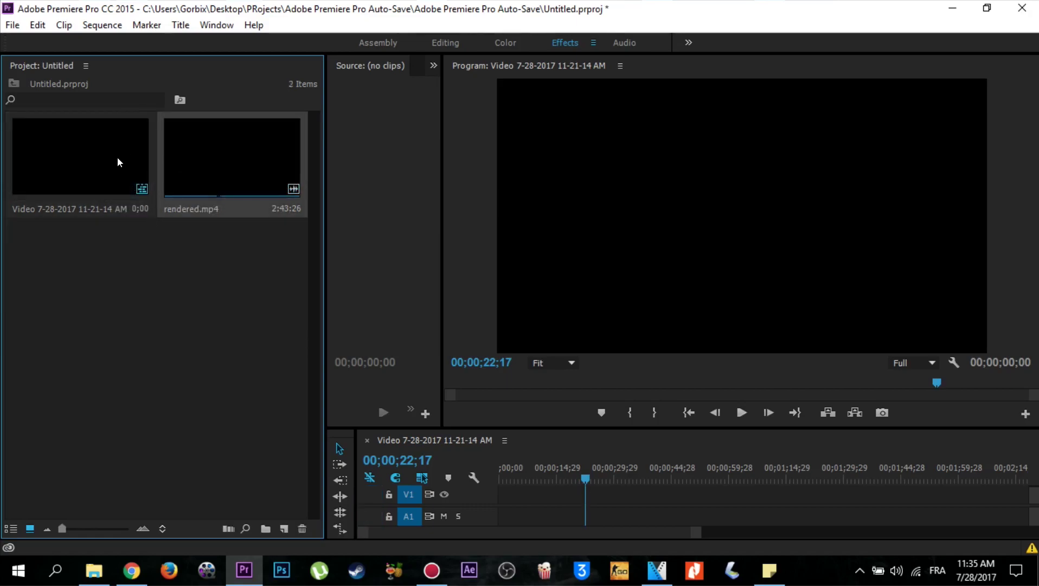
{"action": "key", "text": "Delete"}
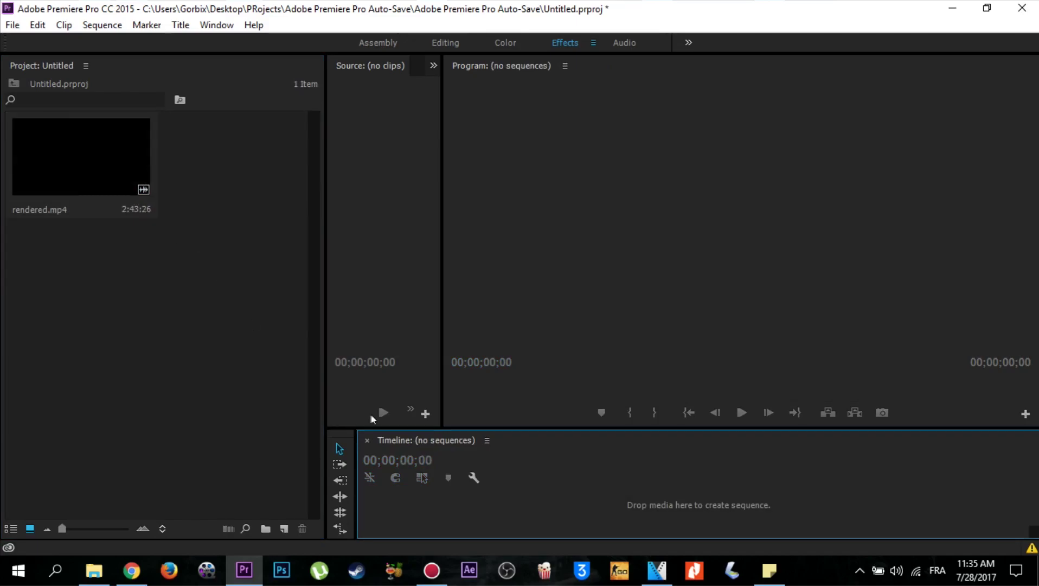
Create a new sequence named rendered from rendered.mp4 in an enlarged timeline.
{"action": "left_click_drag", "start_coordinate": [373, 428], "coordinate": [374, 364]}
{"action": "left_click", "coordinate": [53, 142]}
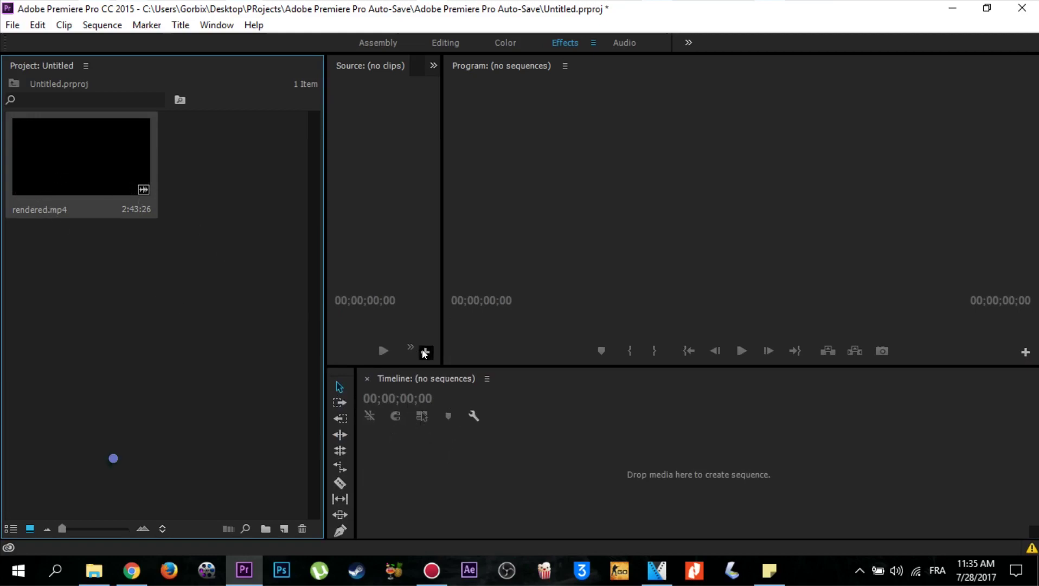
{"action": "double_click", "coordinate": [84, 160]}
{"action": "left_click_drag", "start_coordinate": [156, 237], "coordinate": [542, 461]}
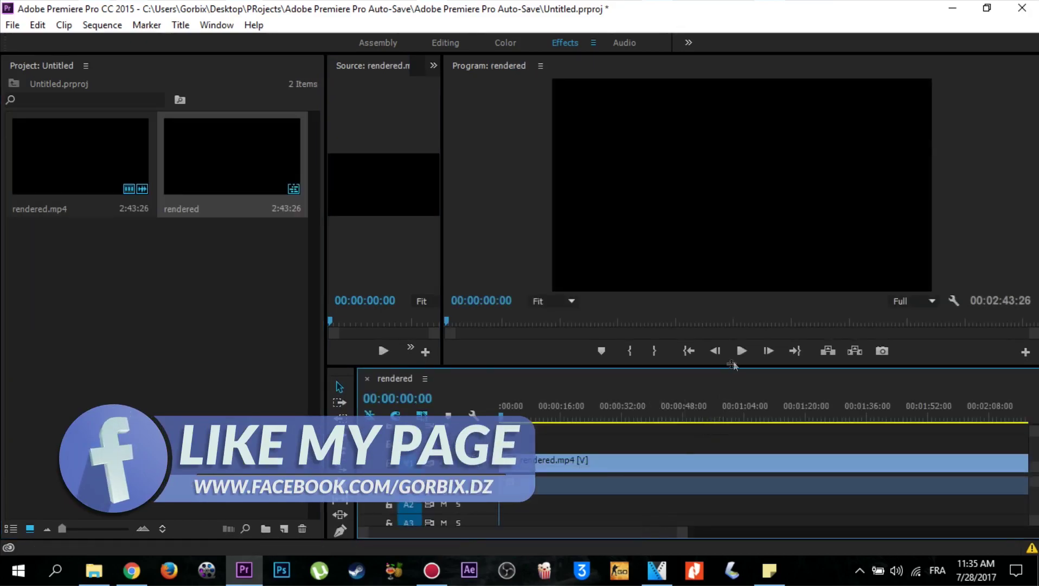
Play back the rendered sequence, dismissing the out-of-sync warnings, then switch to Vegas Pro.
{"action": "left_click", "coordinate": [741, 351]}
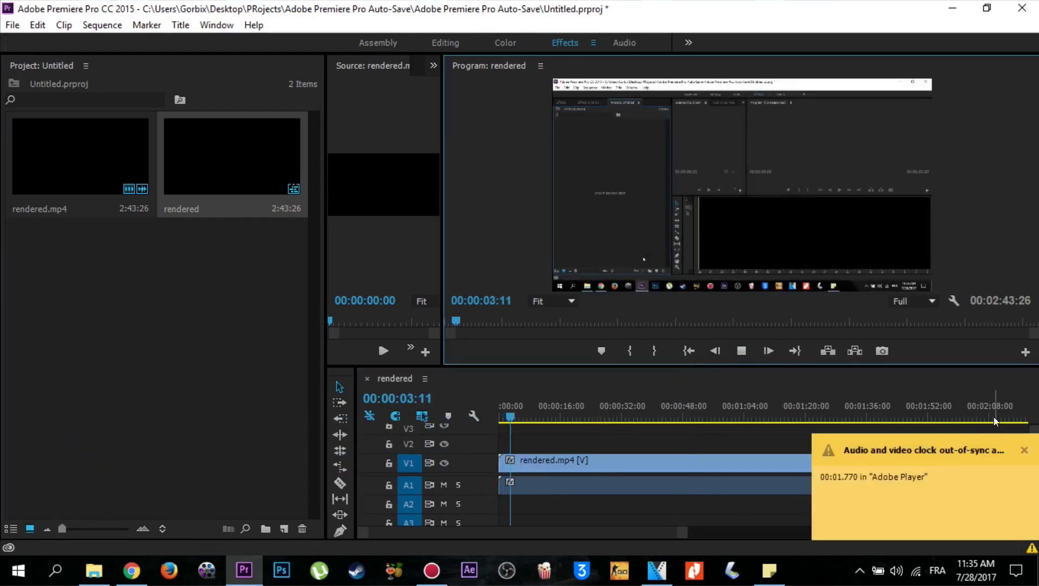
{"action": "left_click", "coordinate": [1024, 451]}
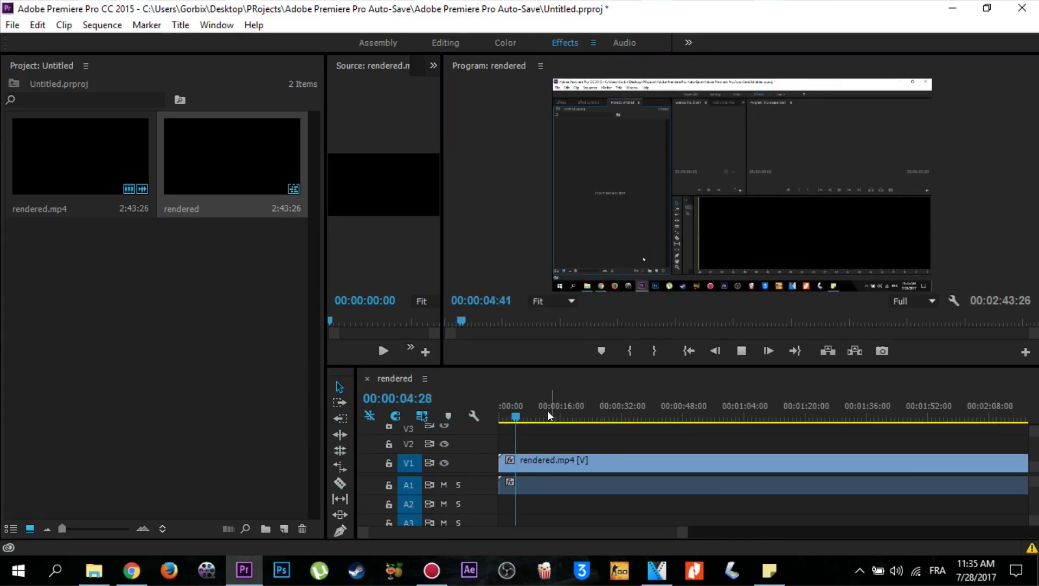
{"action": "left_click", "coordinate": [533, 410]}
{"action": "left_click", "coordinate": [740, 353]}
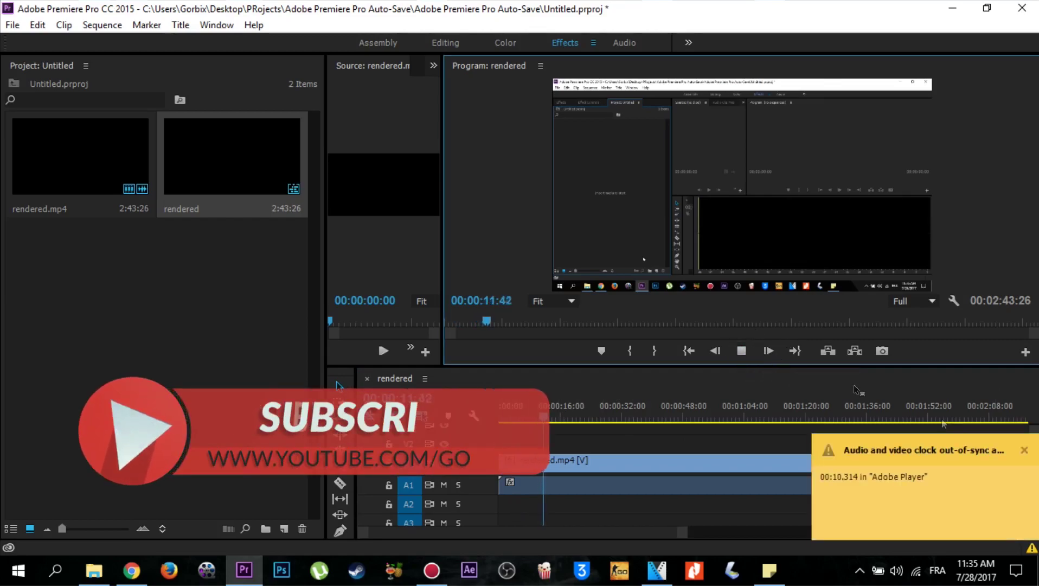
{"action": "left_click", "coordinate": [1022, 447]}
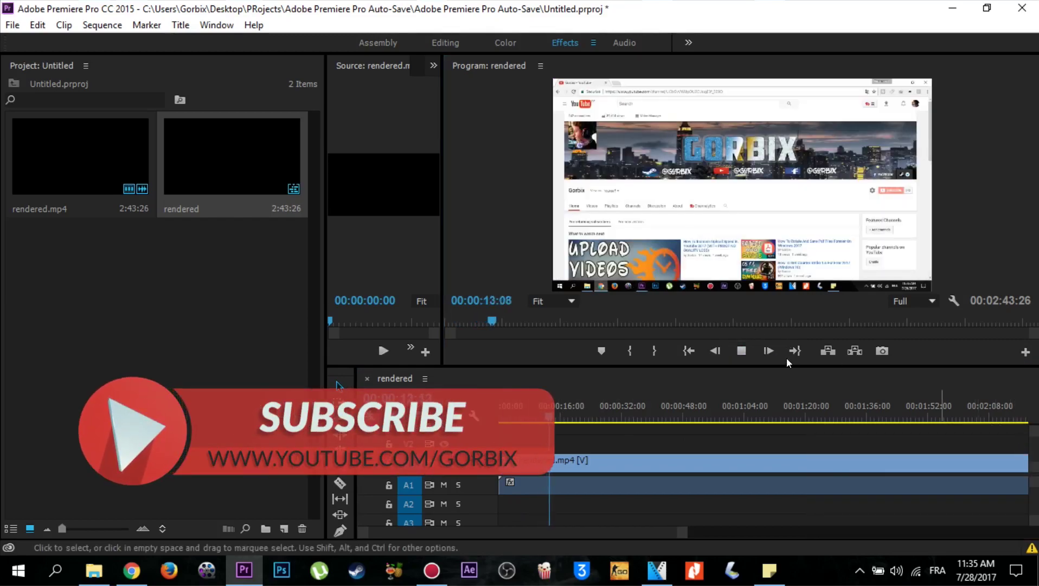
{"action": "left_click", "coordinate": [734, 348]}
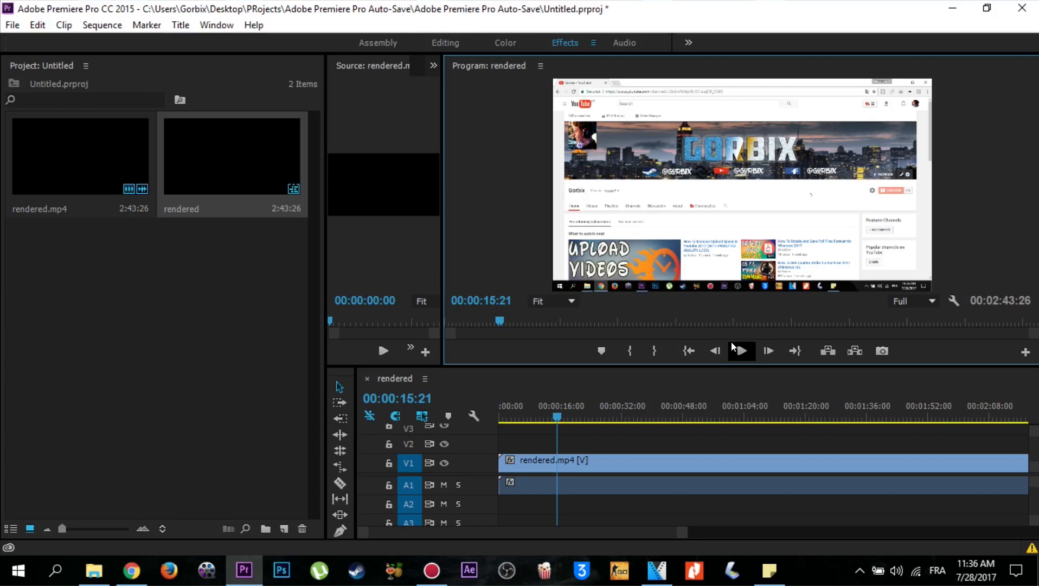
{"action": "left_click", "coordinate": [657, 570]}
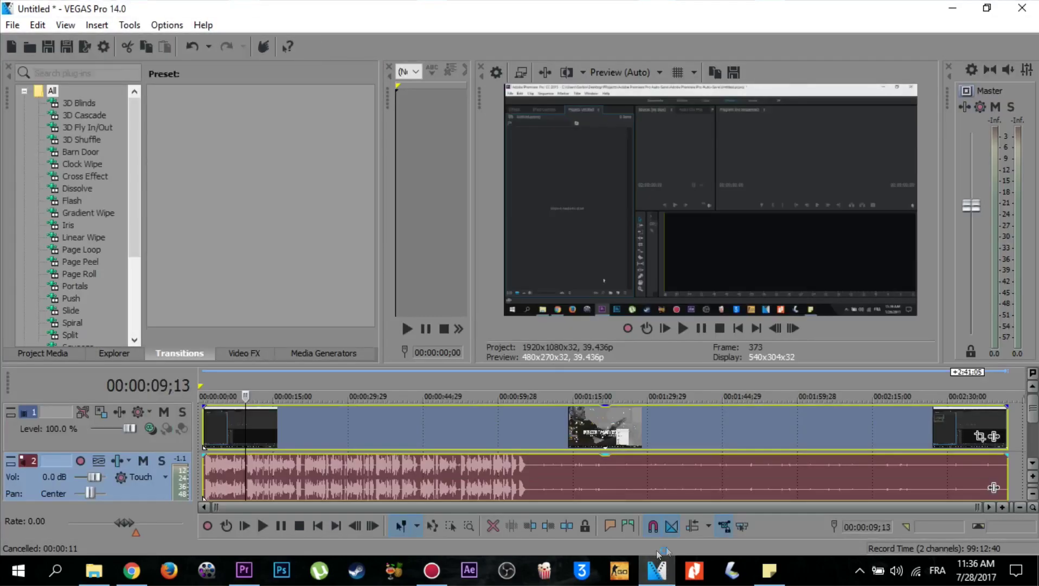
Switch to Chrome and scroll the Gorbix channel page down to its Uploads list.
{"action": "left_click", "coordinate": [132, 570]}
{"action": "scroll", "coordinate": [384, 293], "scroll_direction": "up", "scroll_amount": 3}
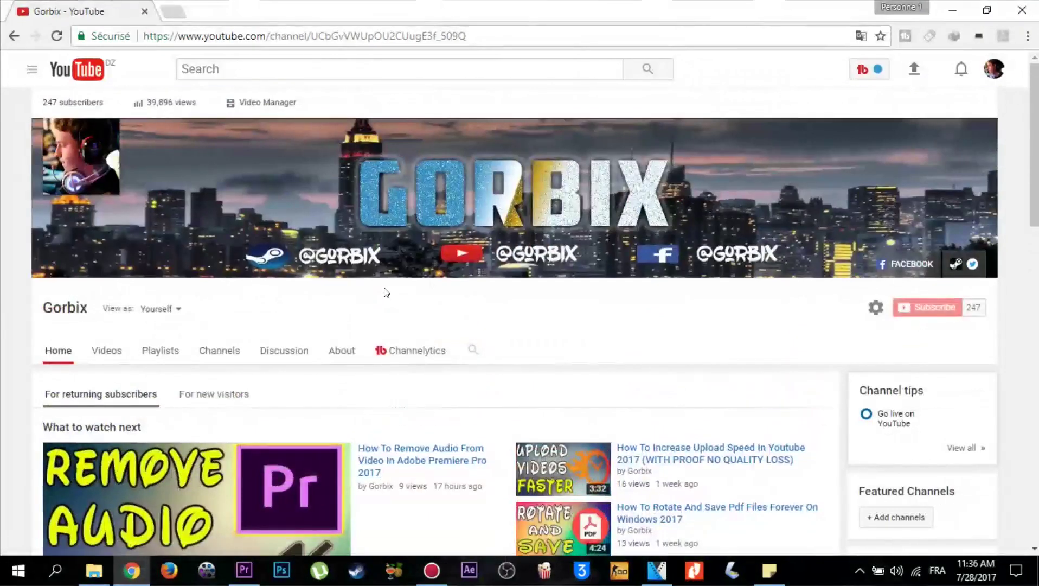
{"action": "scroll", "coordinate": [488, 287], "scroll_direction": "down", "scroll_amount": 10}
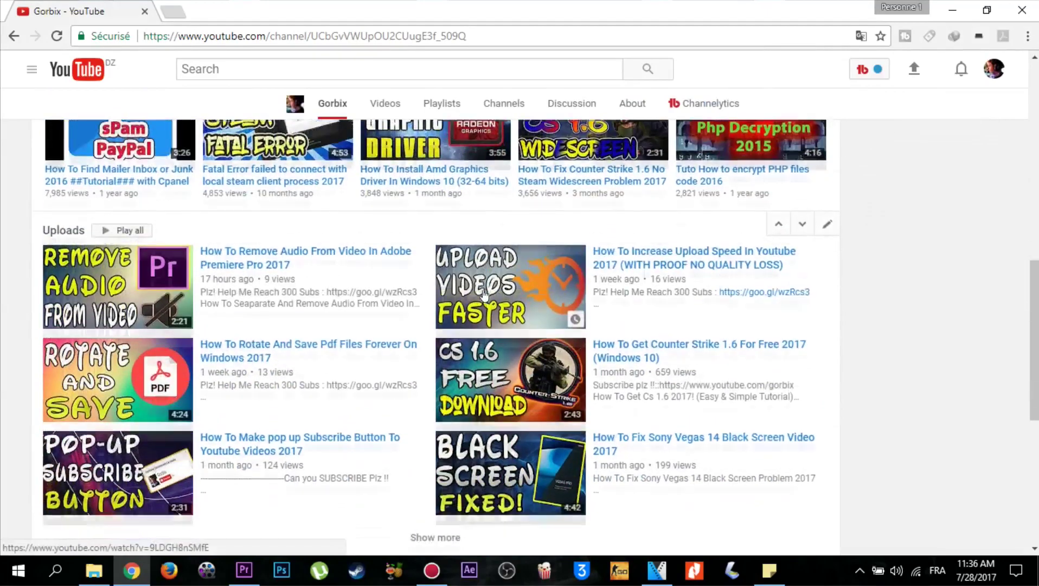